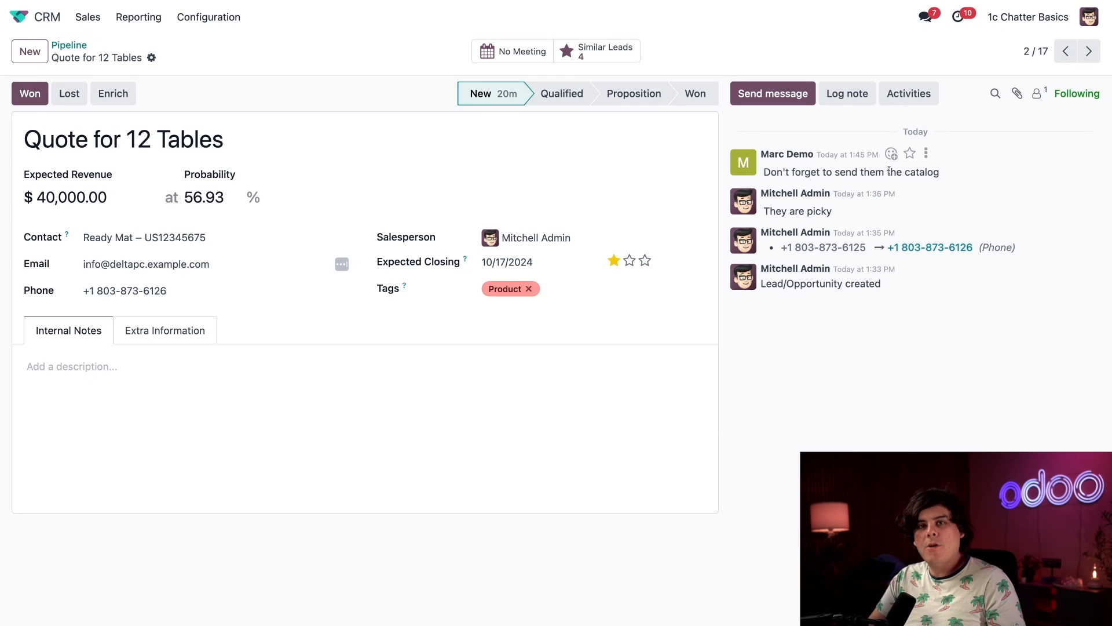
- React to the colleague's catalog reminder with the two frequently used emojis and mark that message as starred
left_click(891, 154)
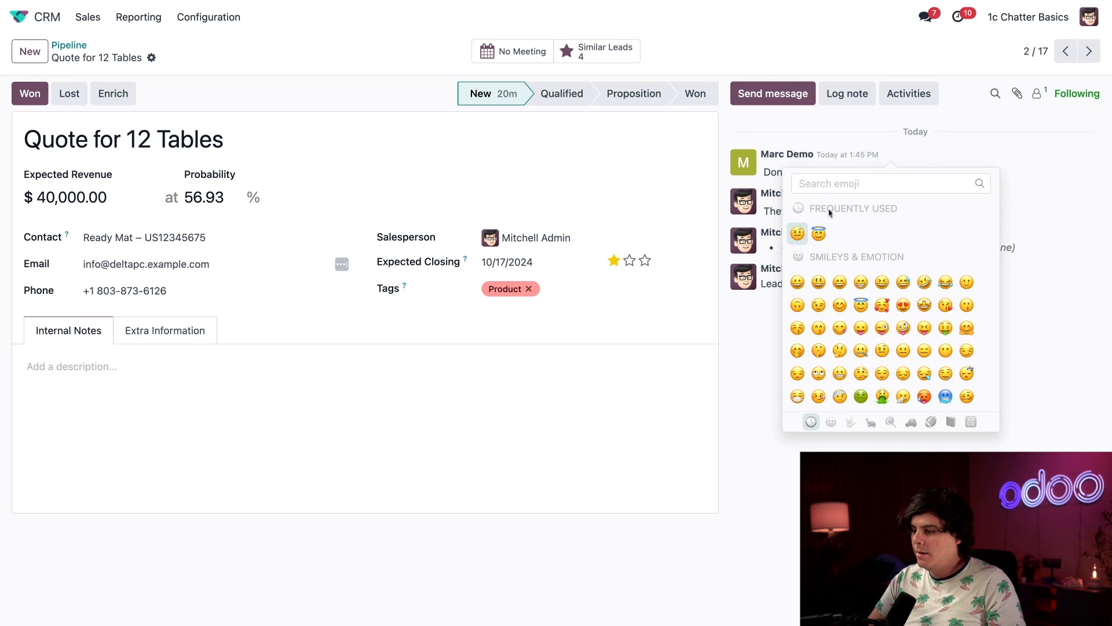
left_click(798, 235)
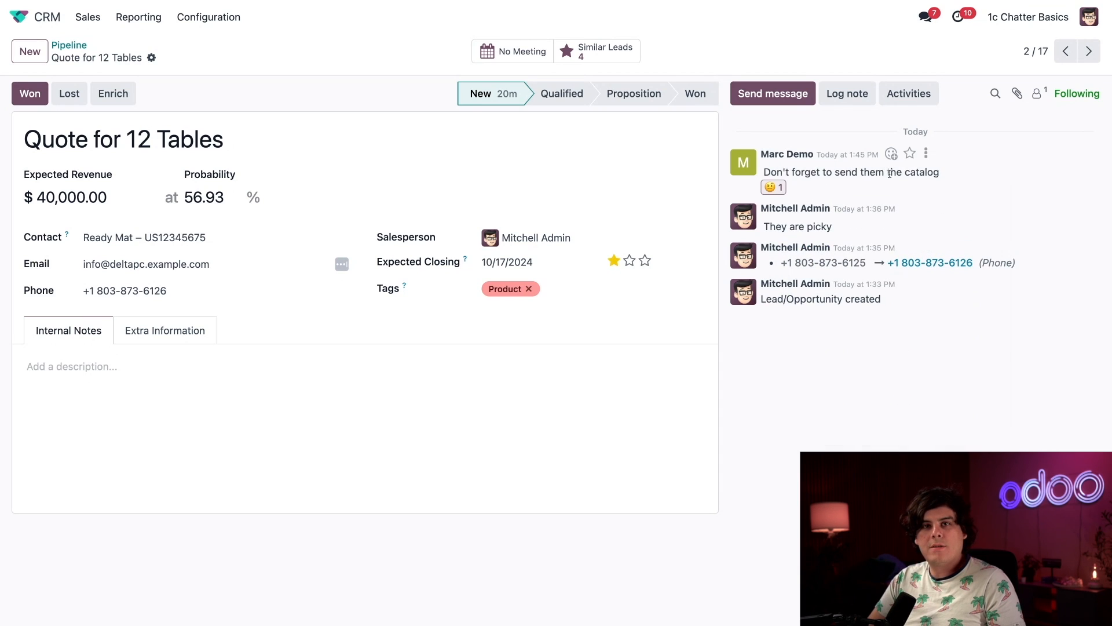
left_click(891, 154)
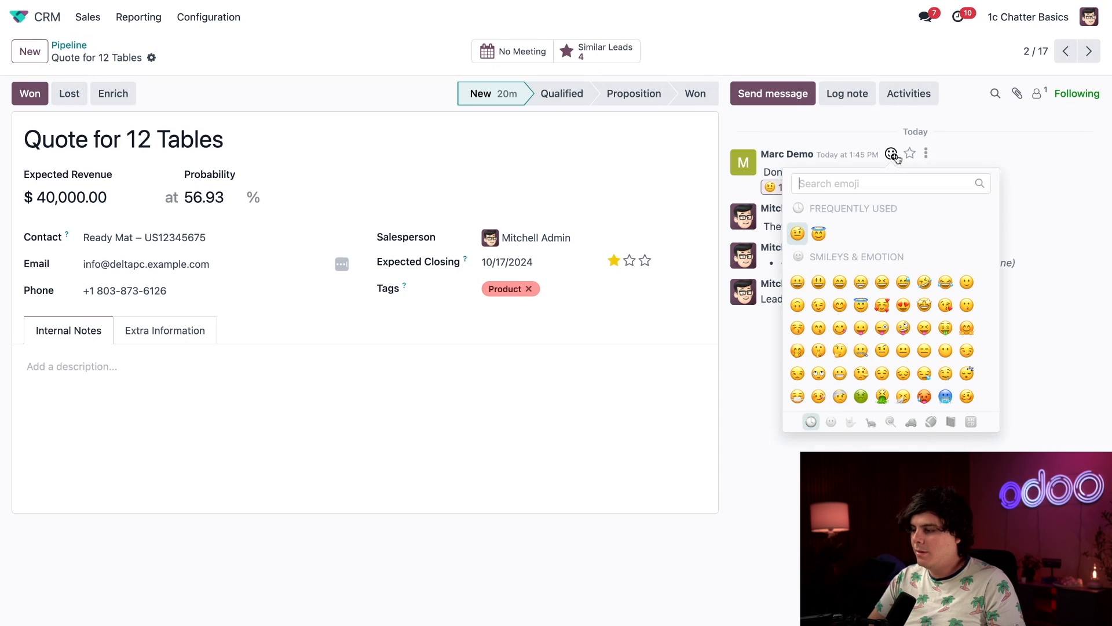
left_click(818, 233)
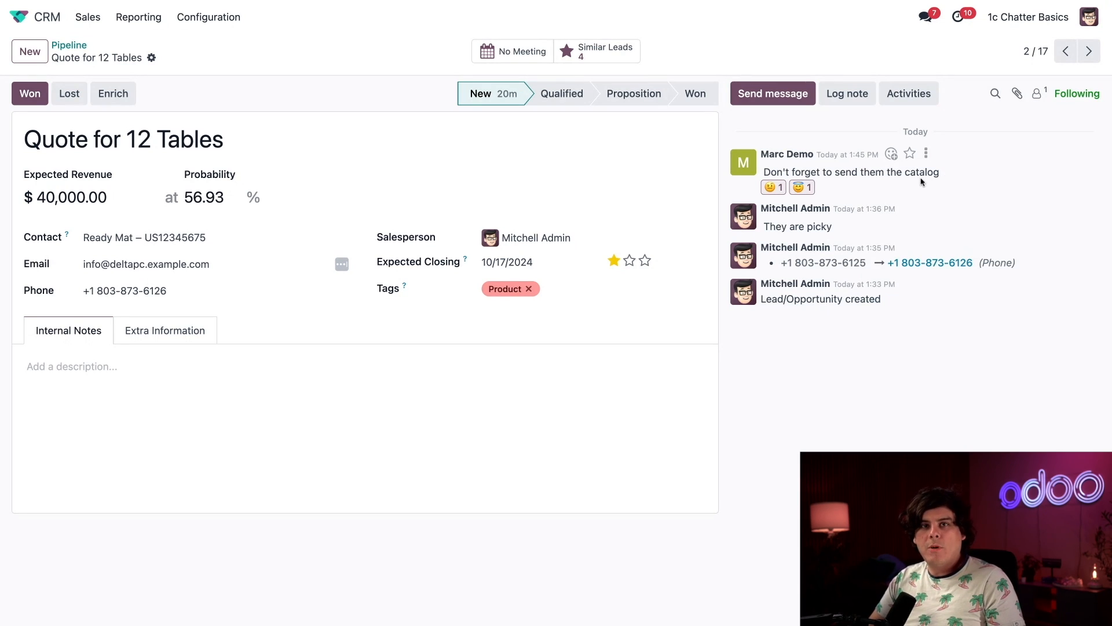
left_click(910, 154)
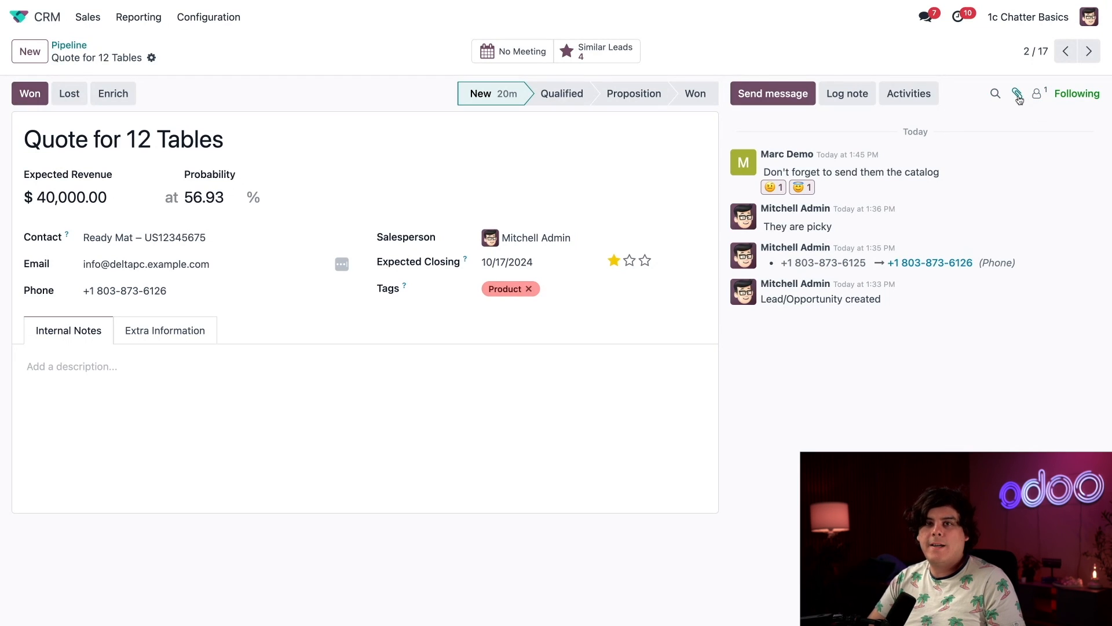
- Add the colleague who posted the catalog reminder as a follower of the opportunity and check the follower list
left_click(1038, 94)
left_click(1041, 98)
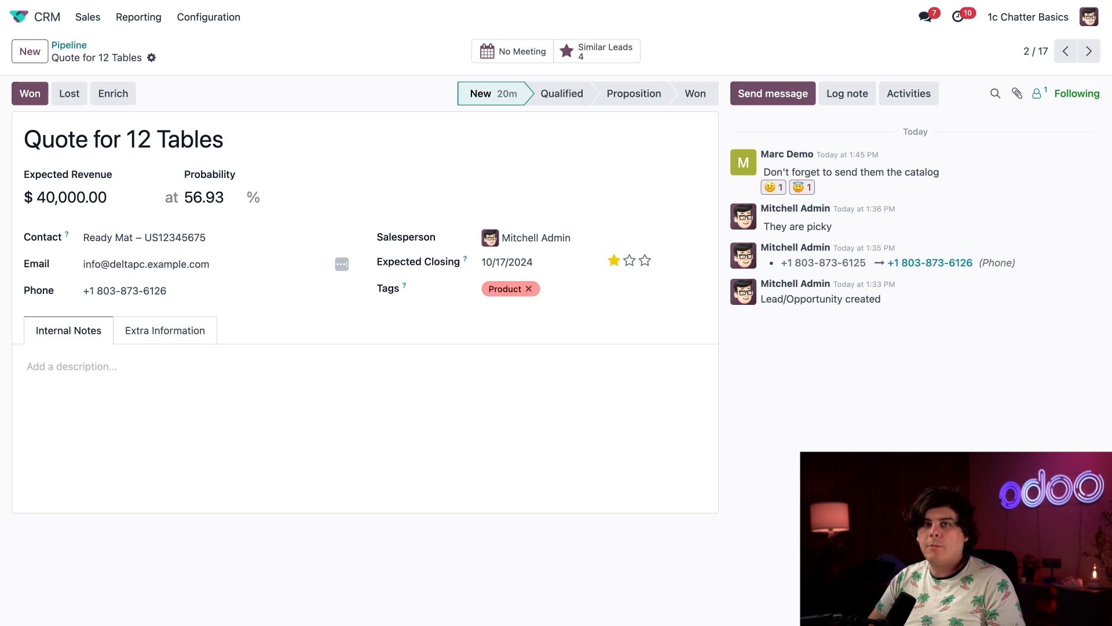
left_click(1037, 93)
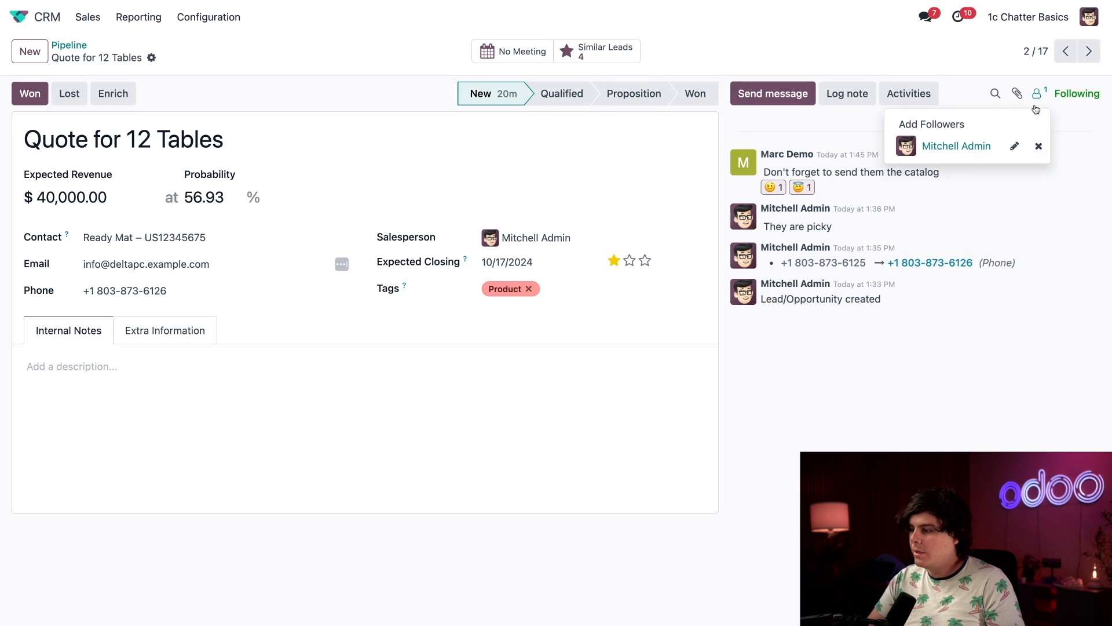
left_click(976, 128)
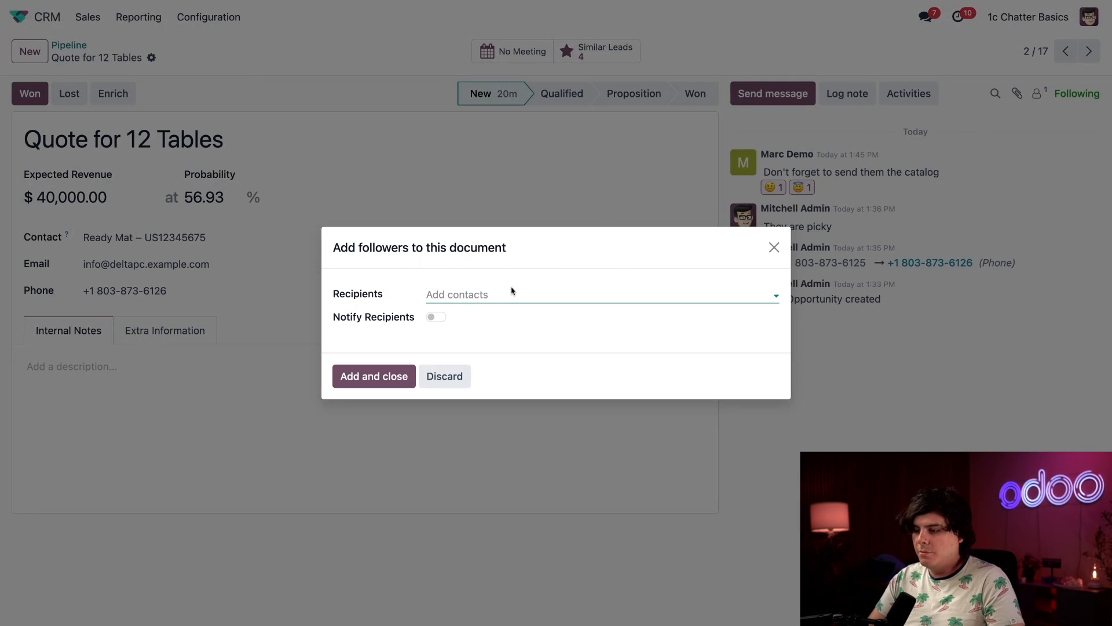
type("marc")
left_click(467, 323)
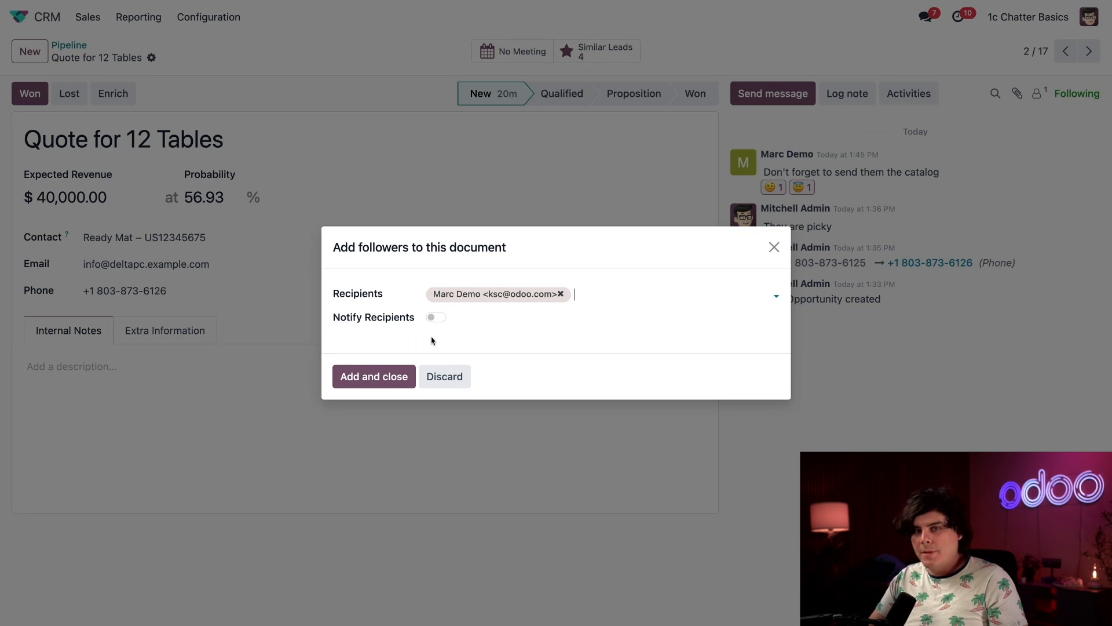
left_click(371, 373)
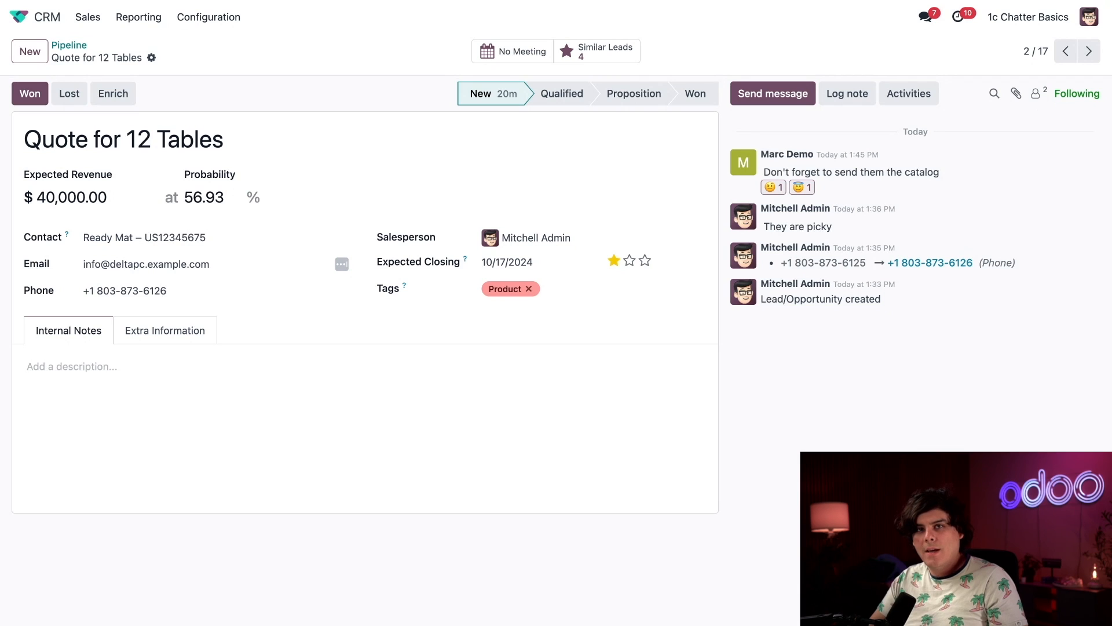
left_click(1035, 94)
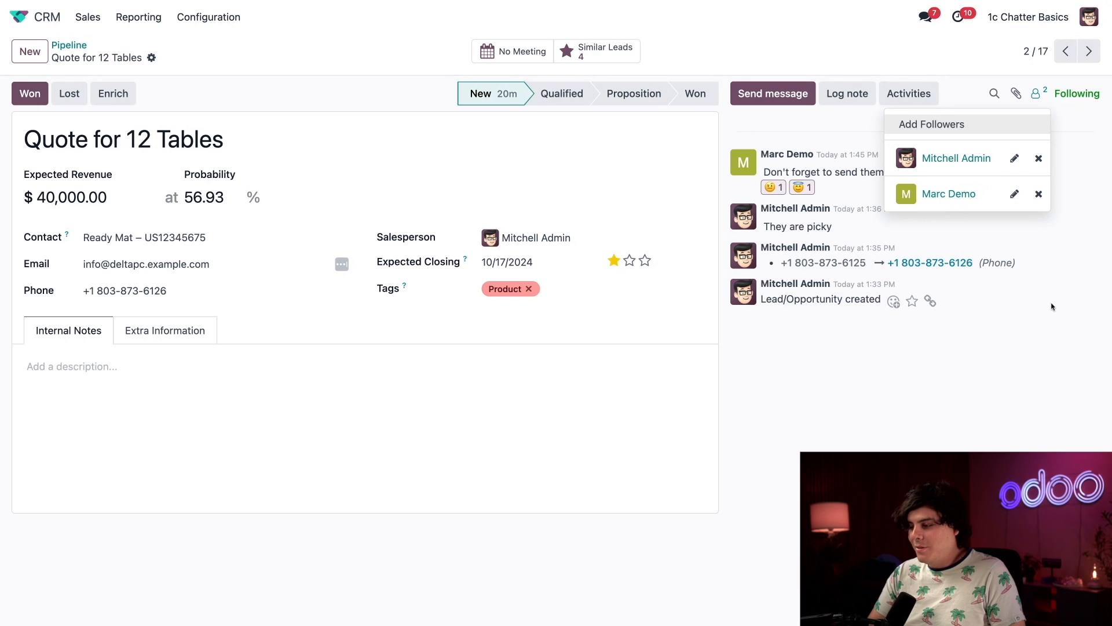
left_click(981, 396)
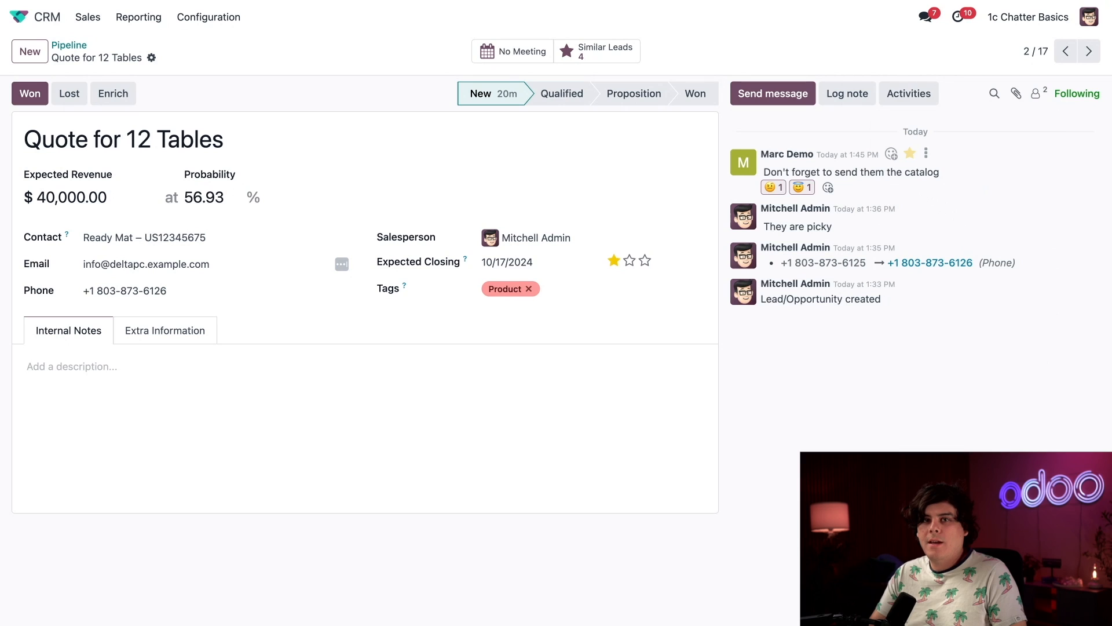
- Send the message "Hi Ready Mat, here is the product catalog. So sorry." with stealthy-wood-product-catalog.pdf attached
left_click(773, 93)
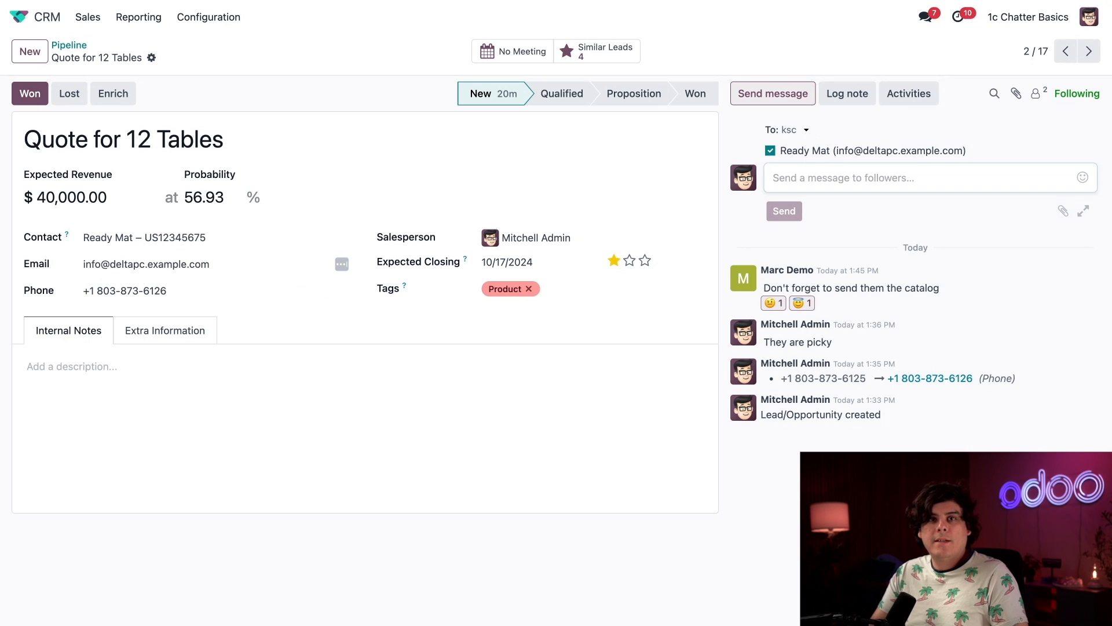
type("Hi Re")
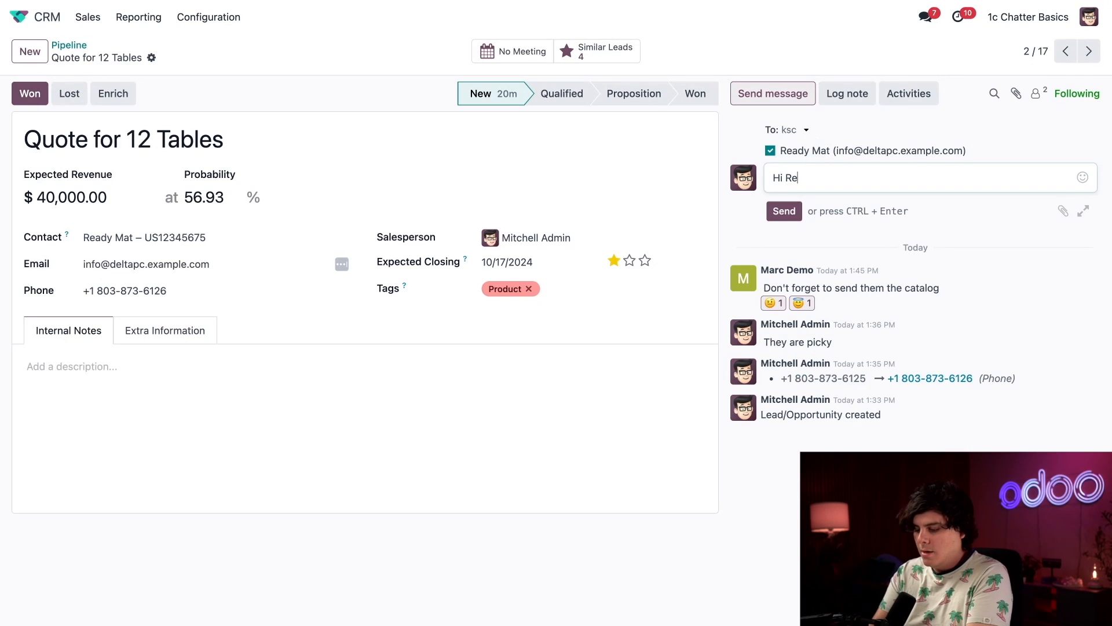
type("ady Mat, here is")
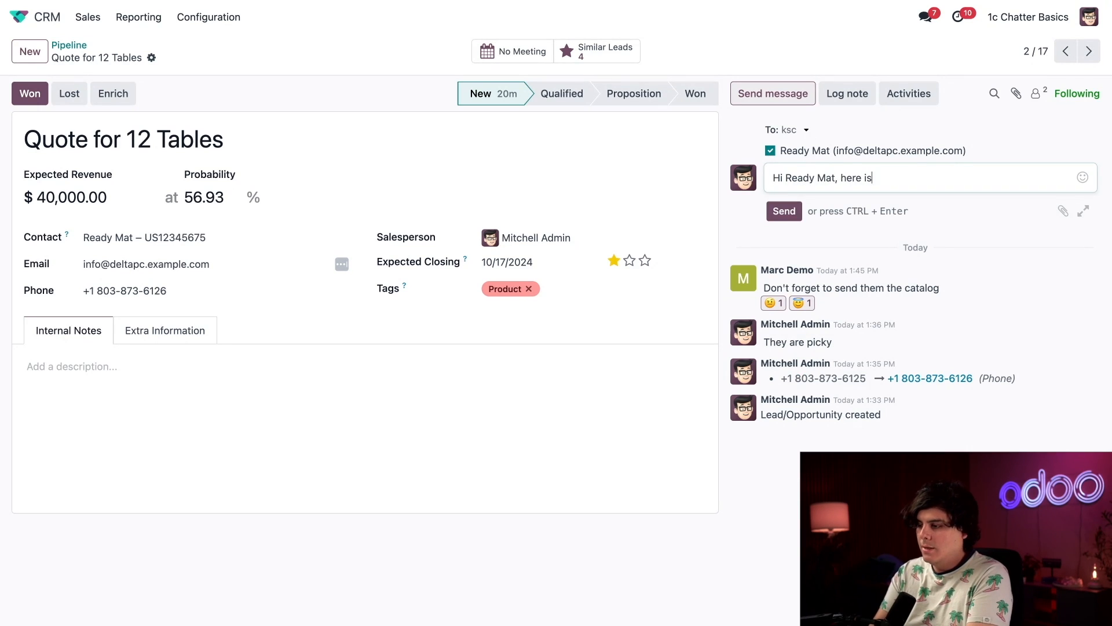
type(" the product catal")
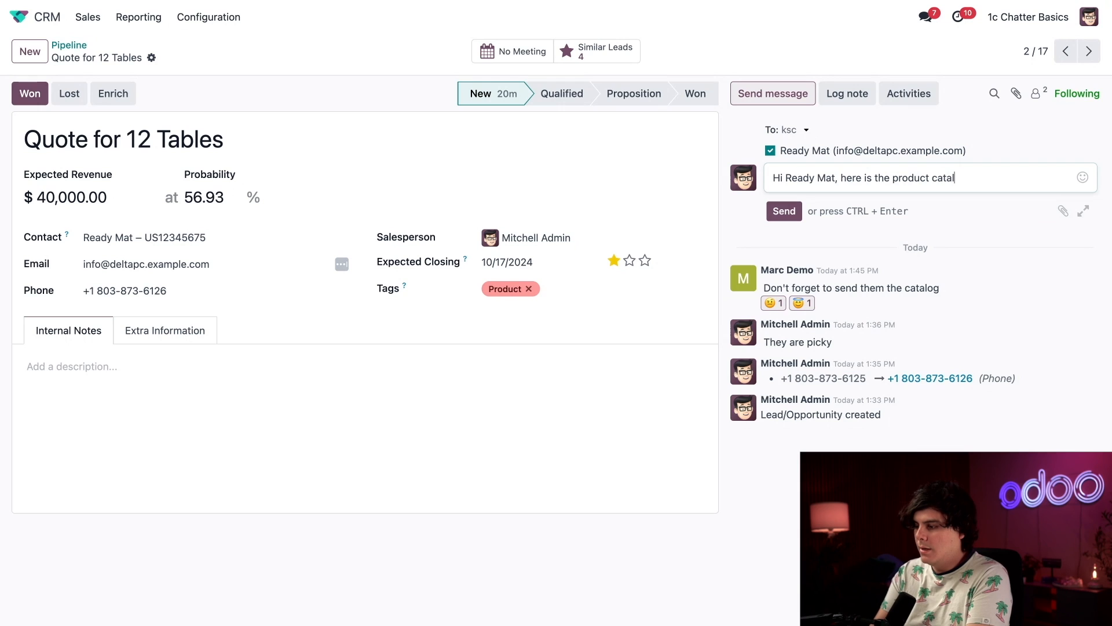
type("og. So sorryr.")
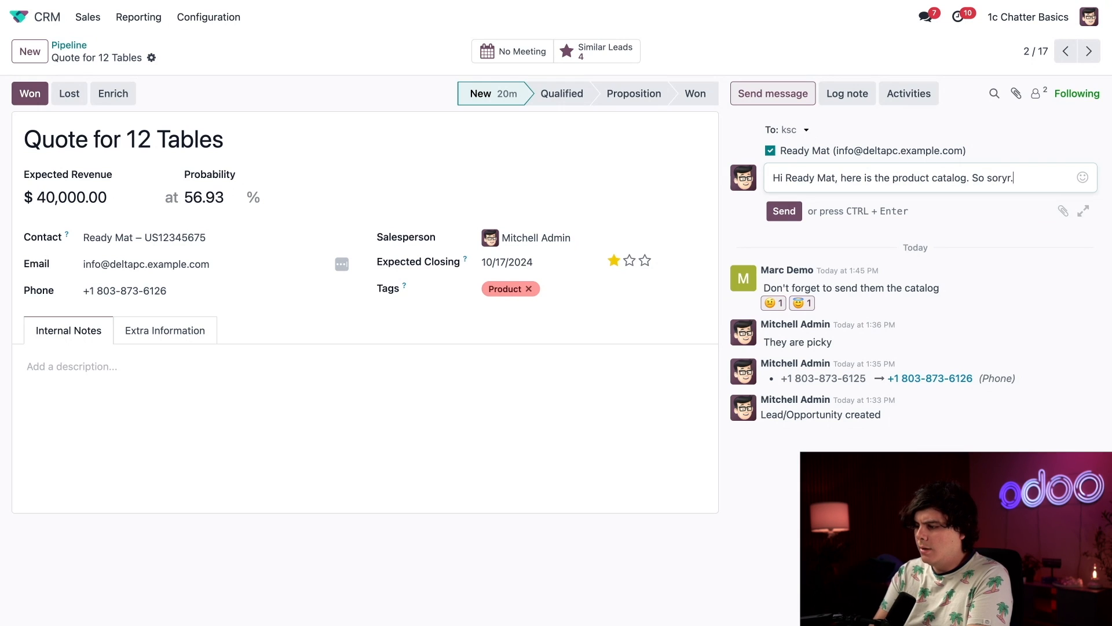
key("BackSpace")
key("BackSpace")
type("ry.")
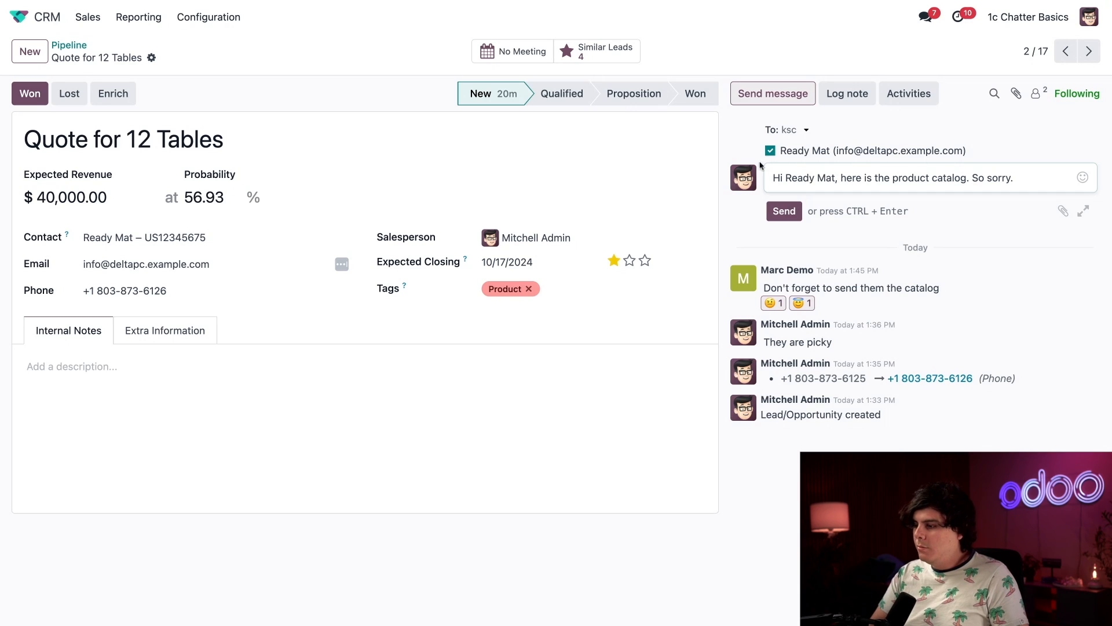
left_click(1063, 212)
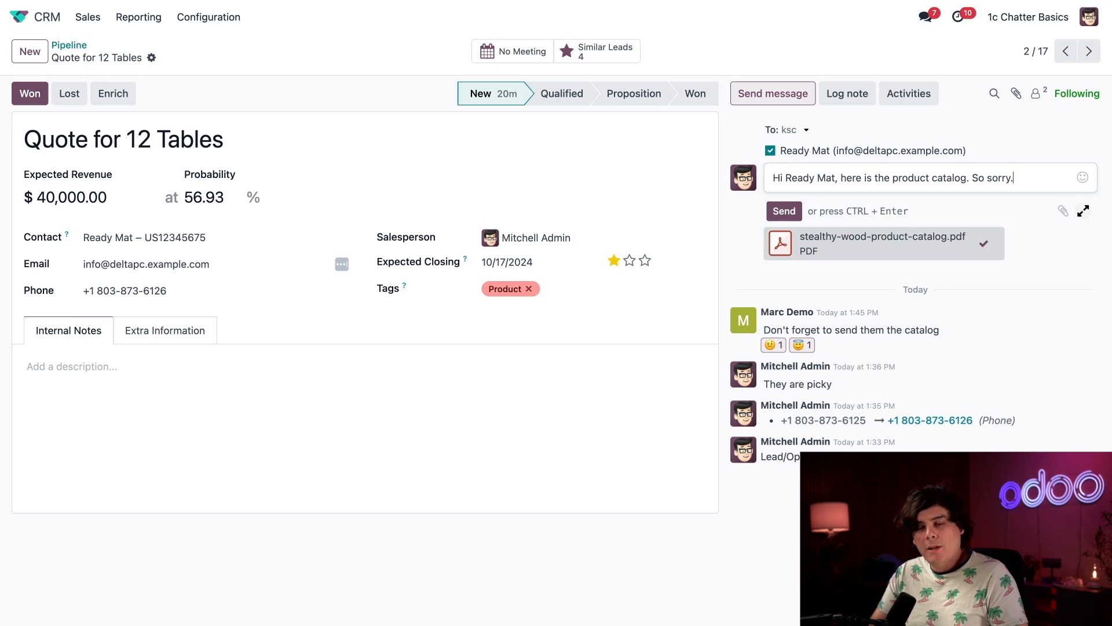
left_click(770, 215)
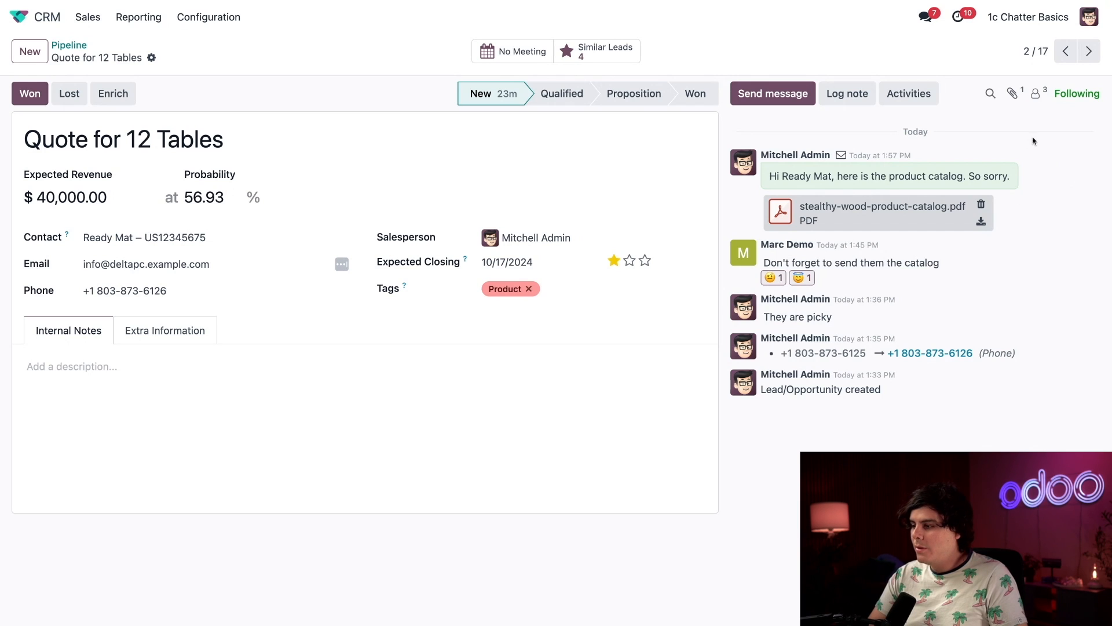
- Check who follows the opportunity now that the catalog message has been sent
left_click(1036, 93)
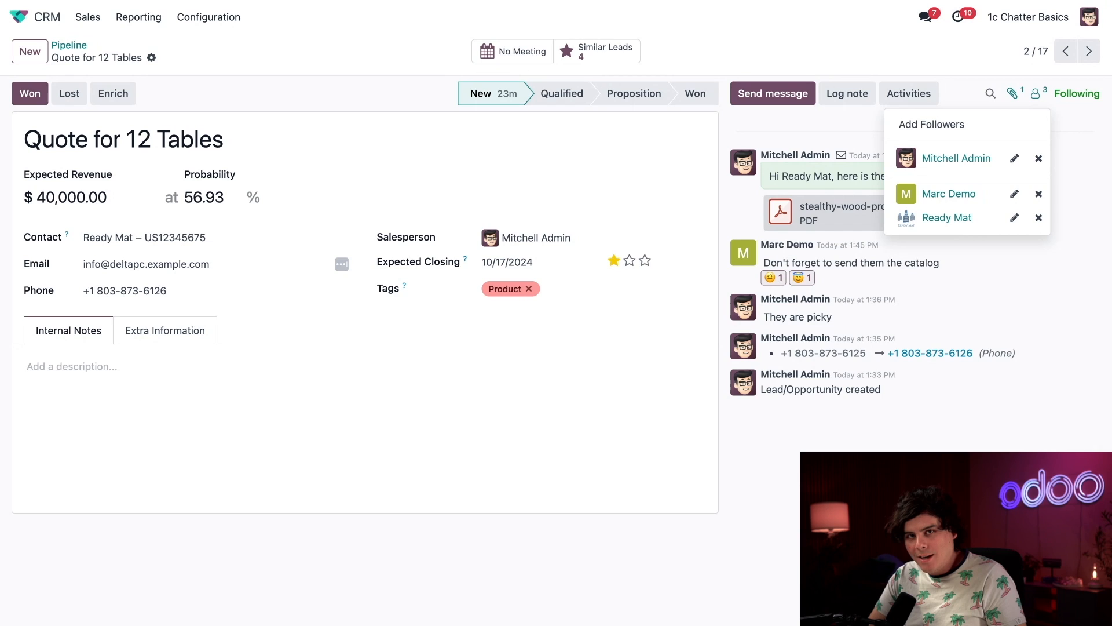
left_click(1039, 98)
mouse_move(1041, 174)
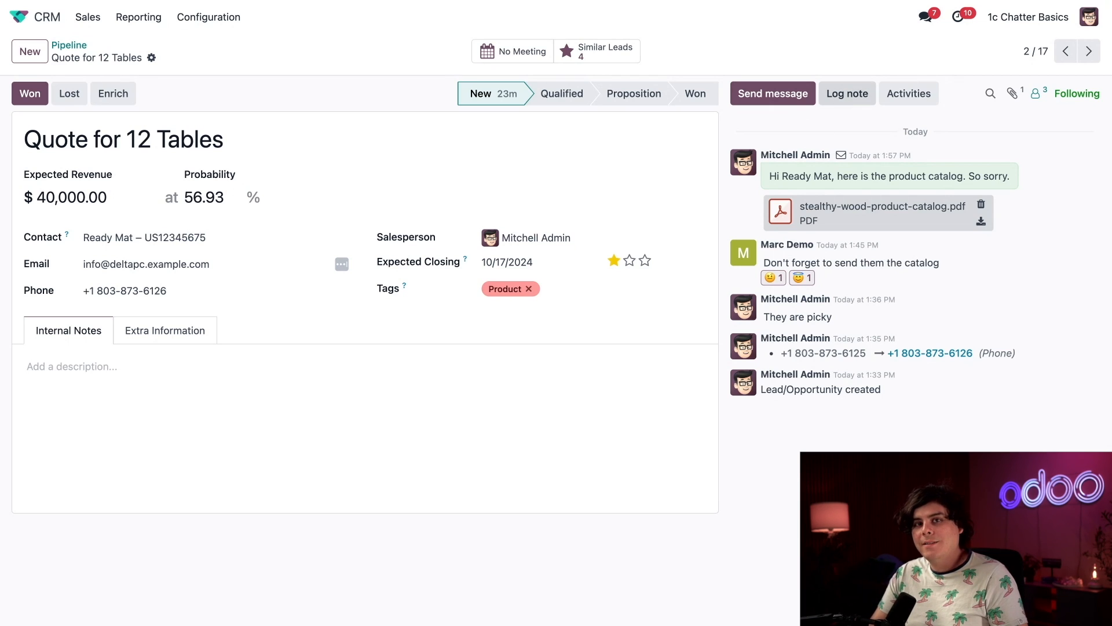
- Log an internal note mentioning the colleague with the text "Note: THEY PREFER EMAIL INSTEAD OF PHONE CALLS."
left_click(846, 93)
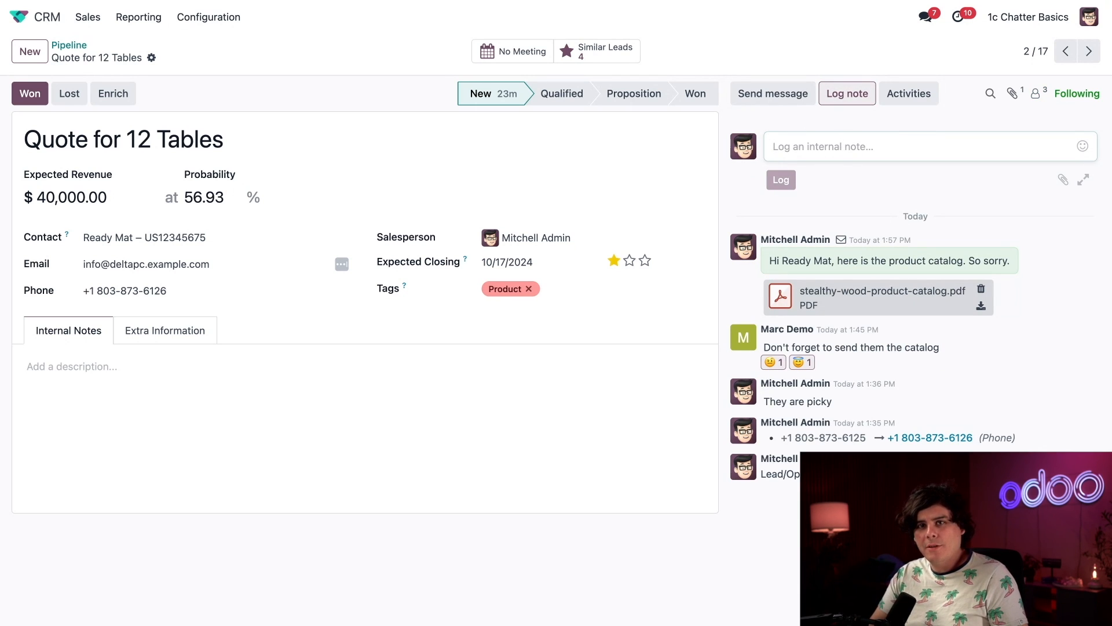
type("@m")
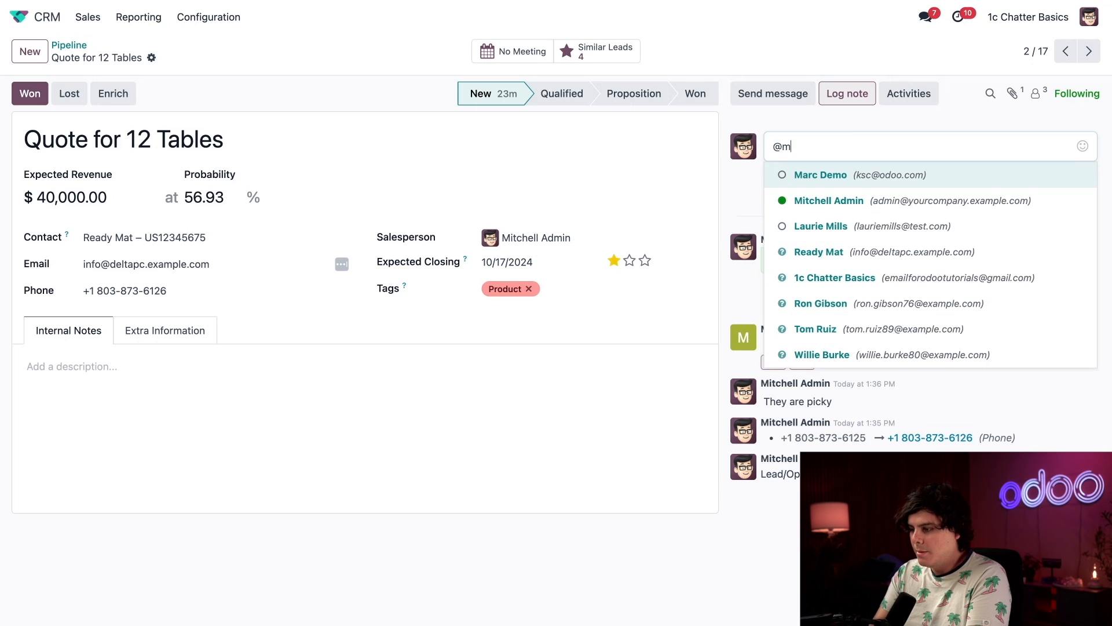
left_click(865, 175)
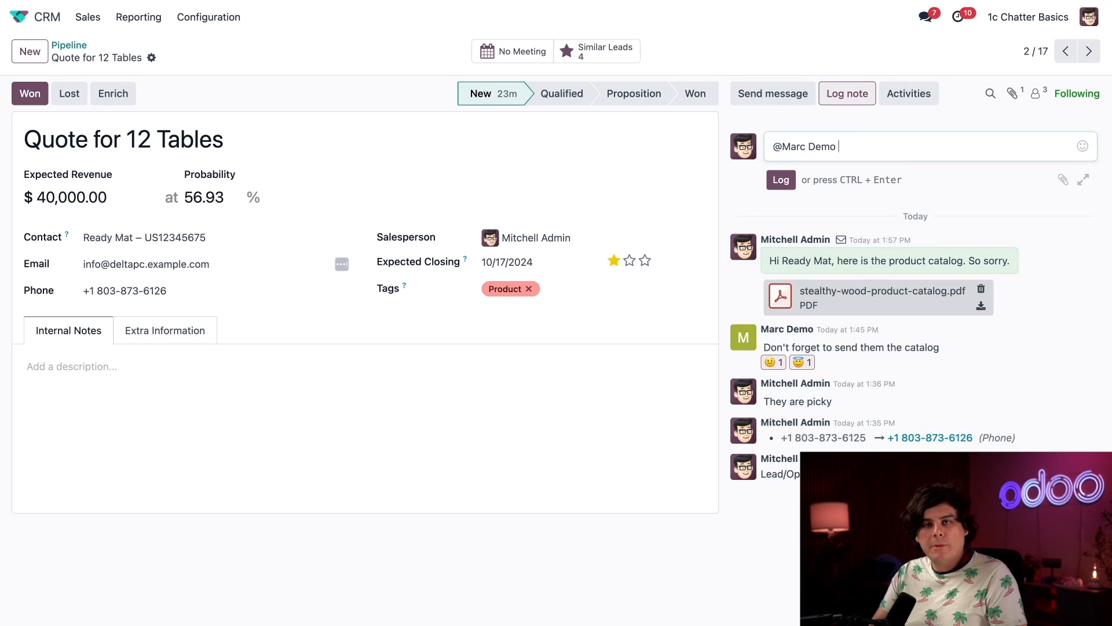
type("No")
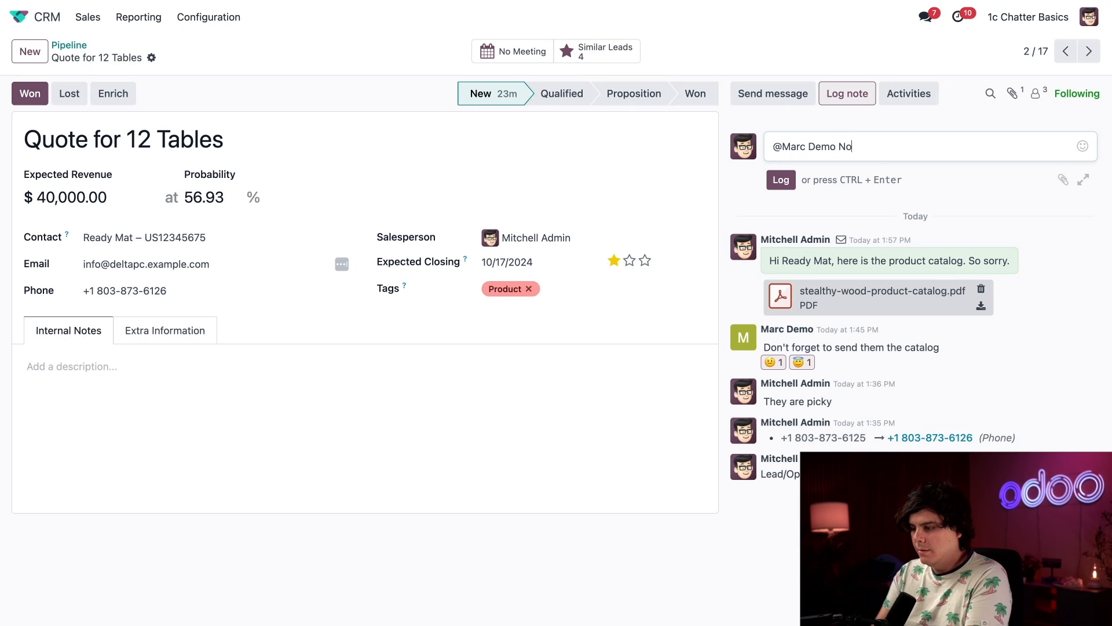
type("te: THEY PREFER E")
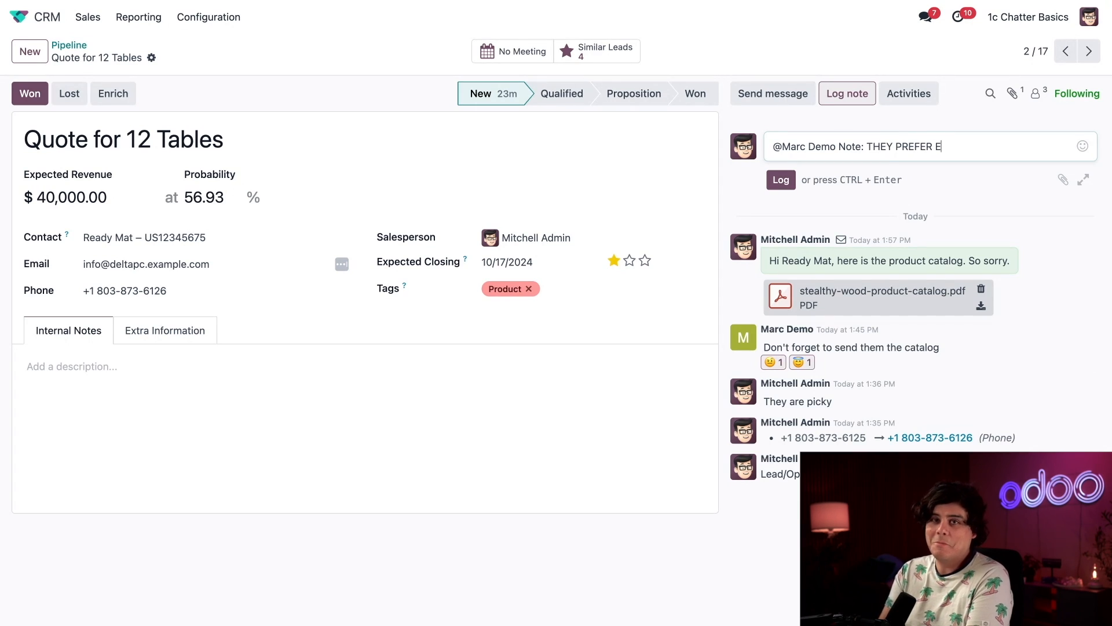
type("MAIL INSTE")
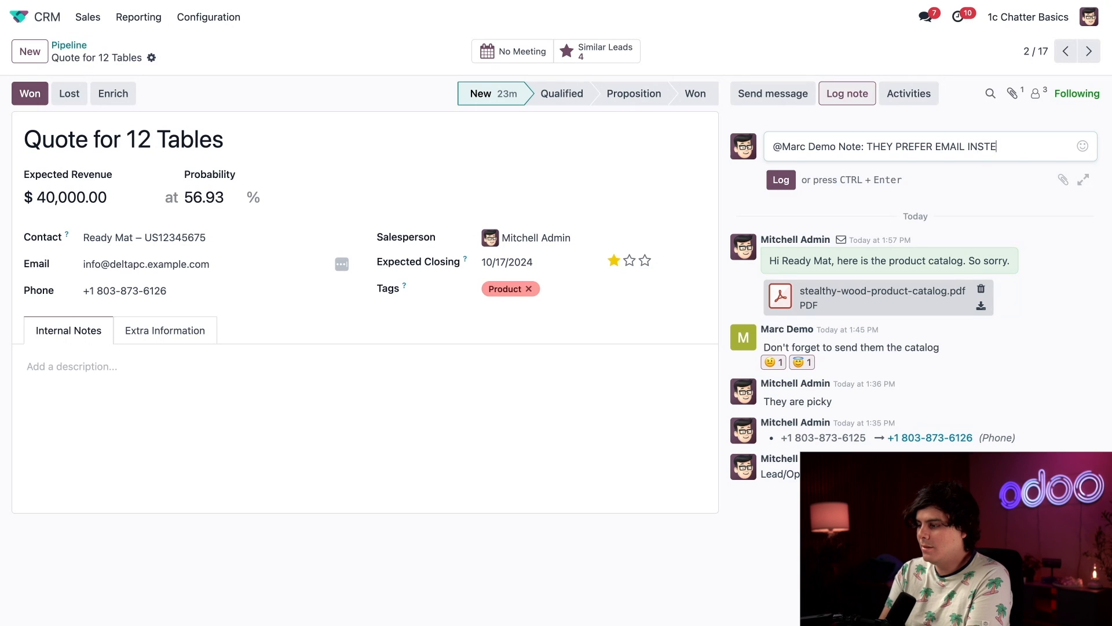
type("AD OF PGONE")
key("BackSpace")
key("BackSpace")
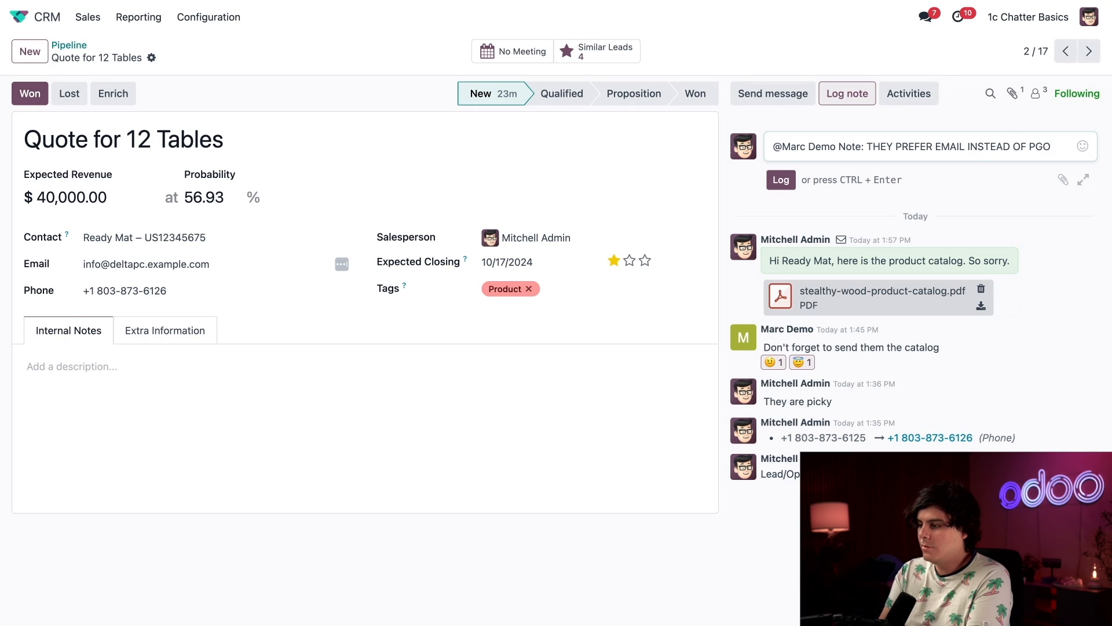
key("BackSpace")
key("BackSpace")
type("HONE C")
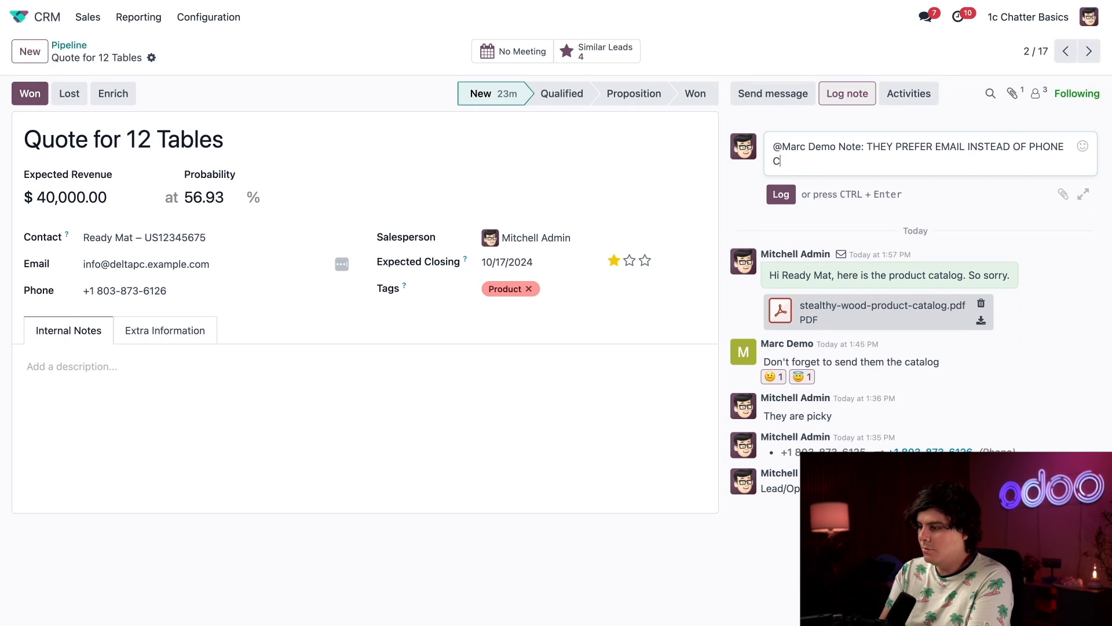
type("ALLS.")
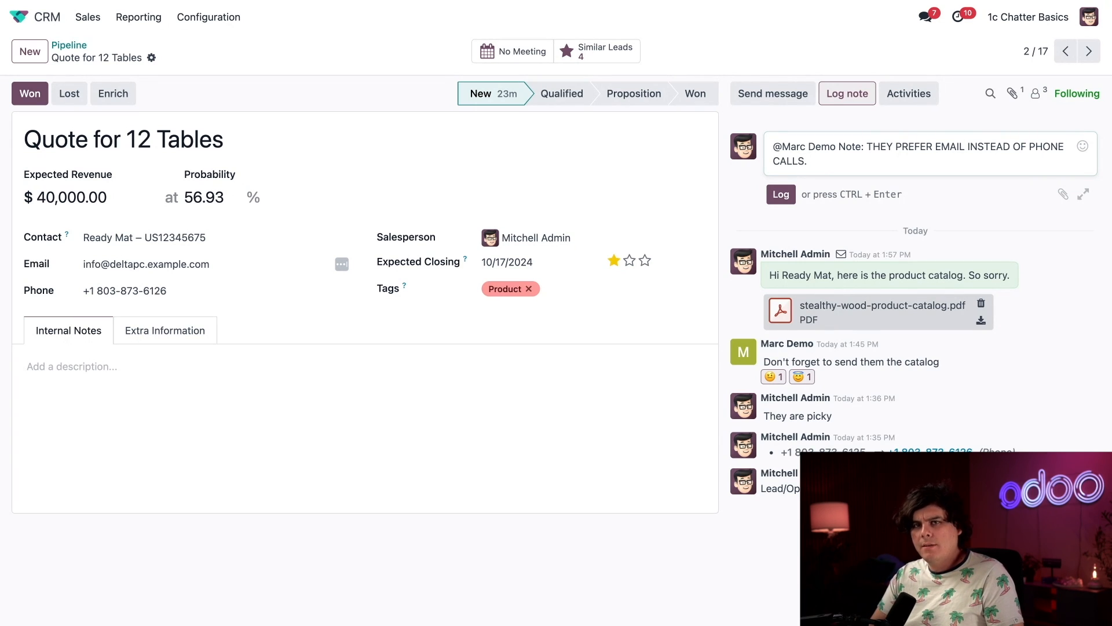
left_click(781, 194)
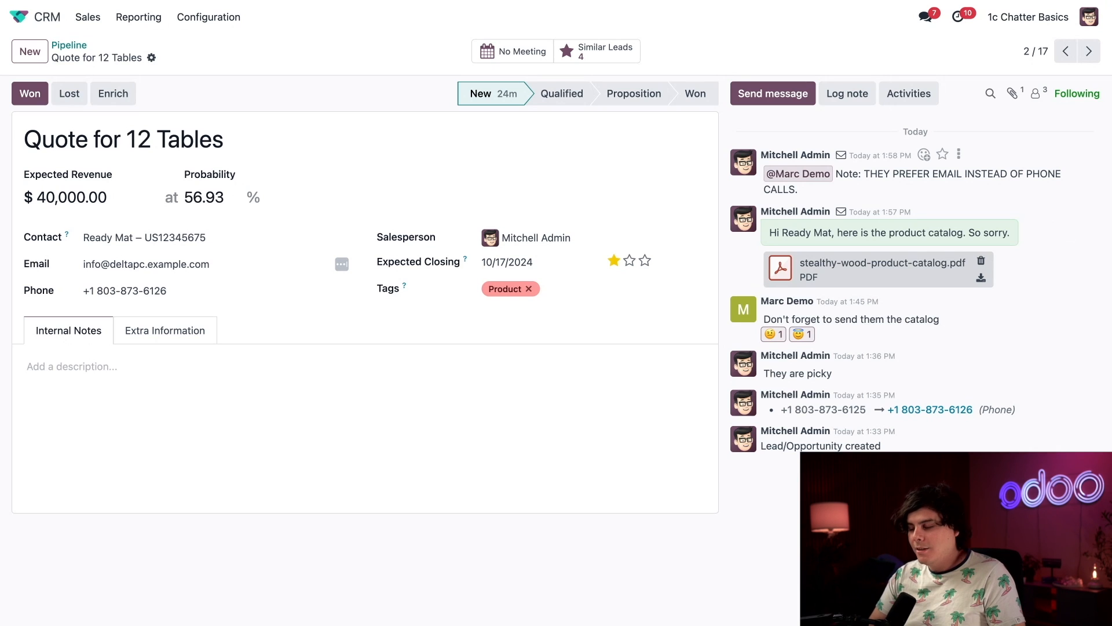
- View the additional actions offered for the newly logged internal note
left_click(959, 154)
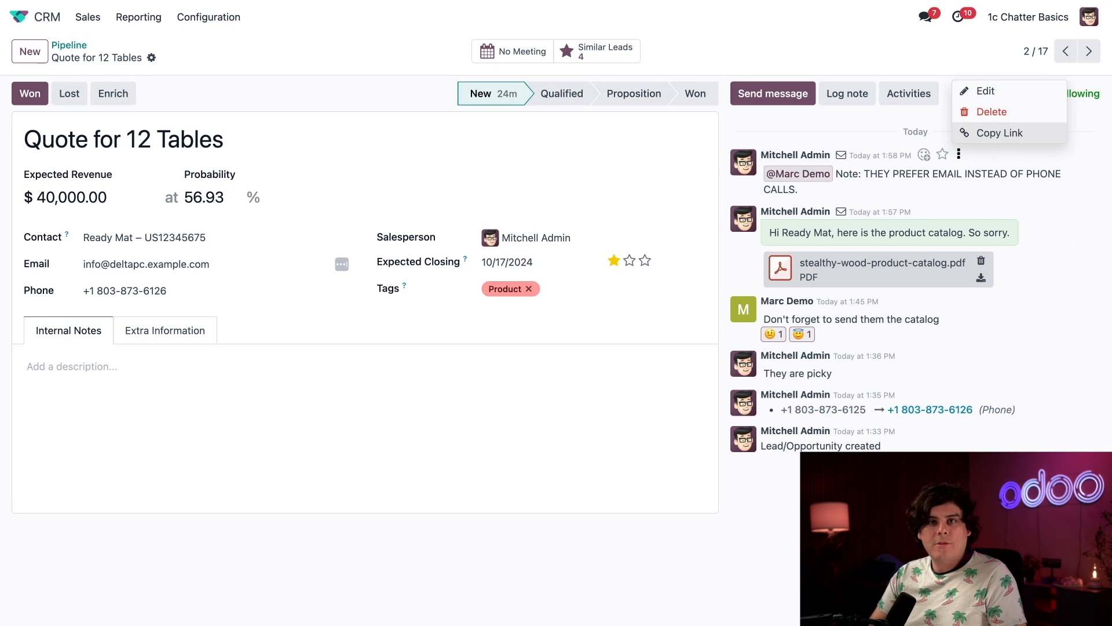
left_click(989, 191)
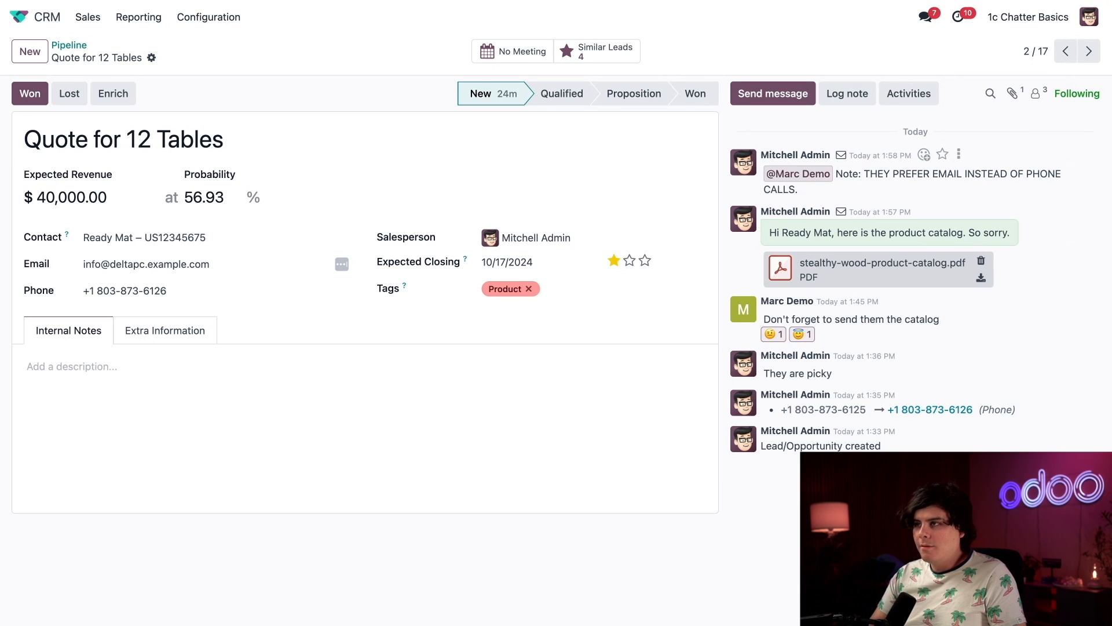